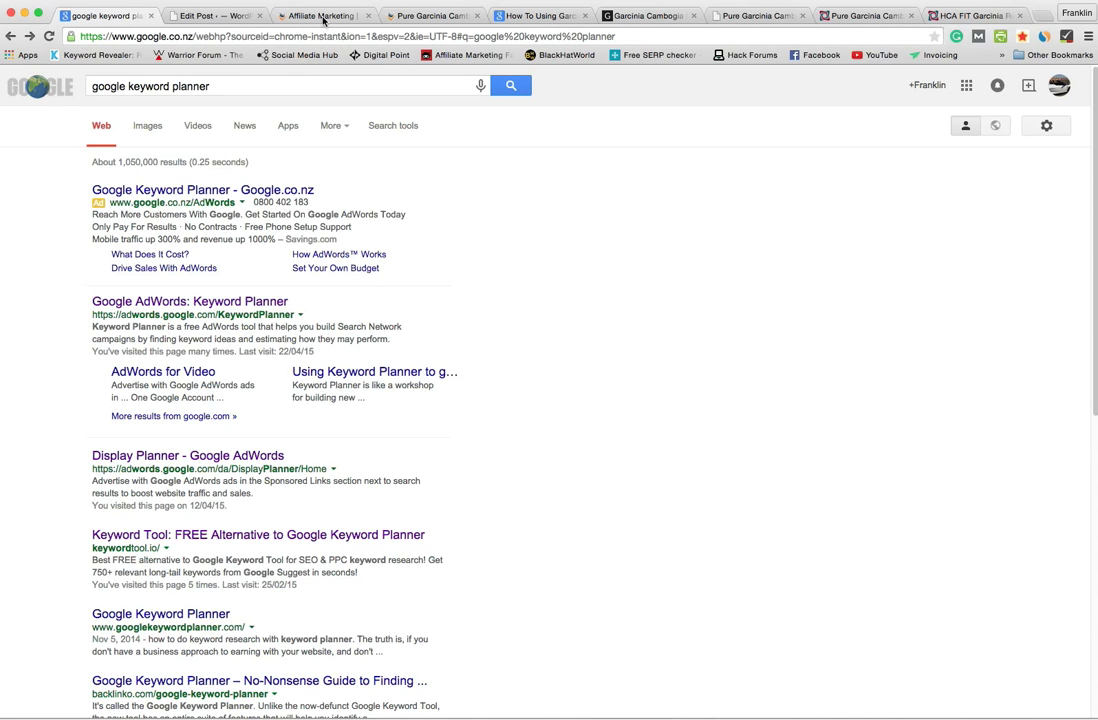
Run OfferVault's 'diet' trending search and scroll through its 725 offers with payouts and networks
{"action": "left_click", "coordinate": [280, 17]}
{"action": "scroll", "coordinate": [482, 260], "scroll_direction": "up", "scroll_amount": 1}
{"action": "scroll", "coordinate": [482, 260], "scroll_direction": "up", "scroll_amount": 6}
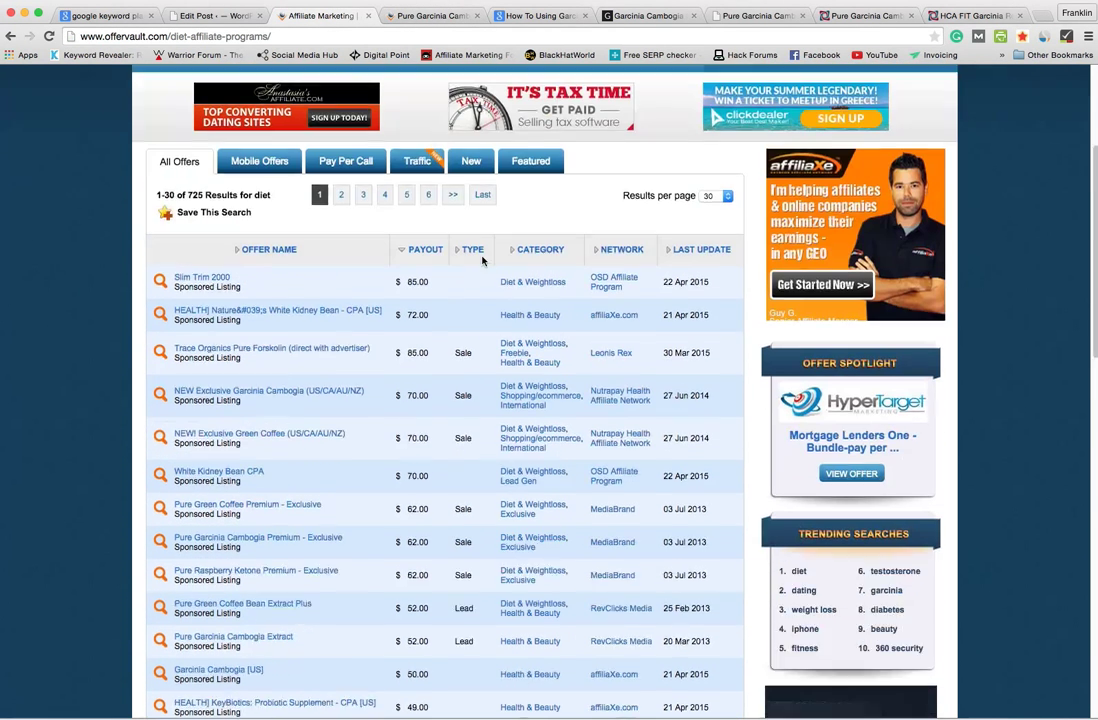
{"action": "scroll", "coordinate": [191, 164], "scroll_direction": "up", "scroll_amount": 1}
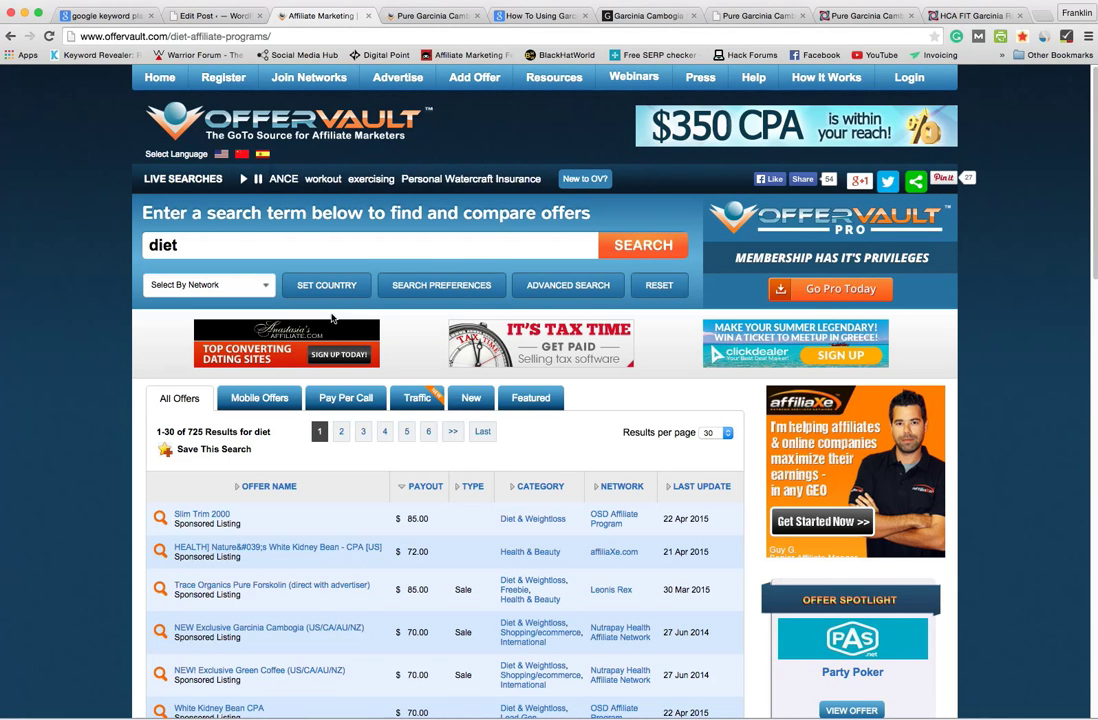
{"action": "scroll", "coordinate": [327, 318], "scroll_direction": "down", "scroll_amount": 5}
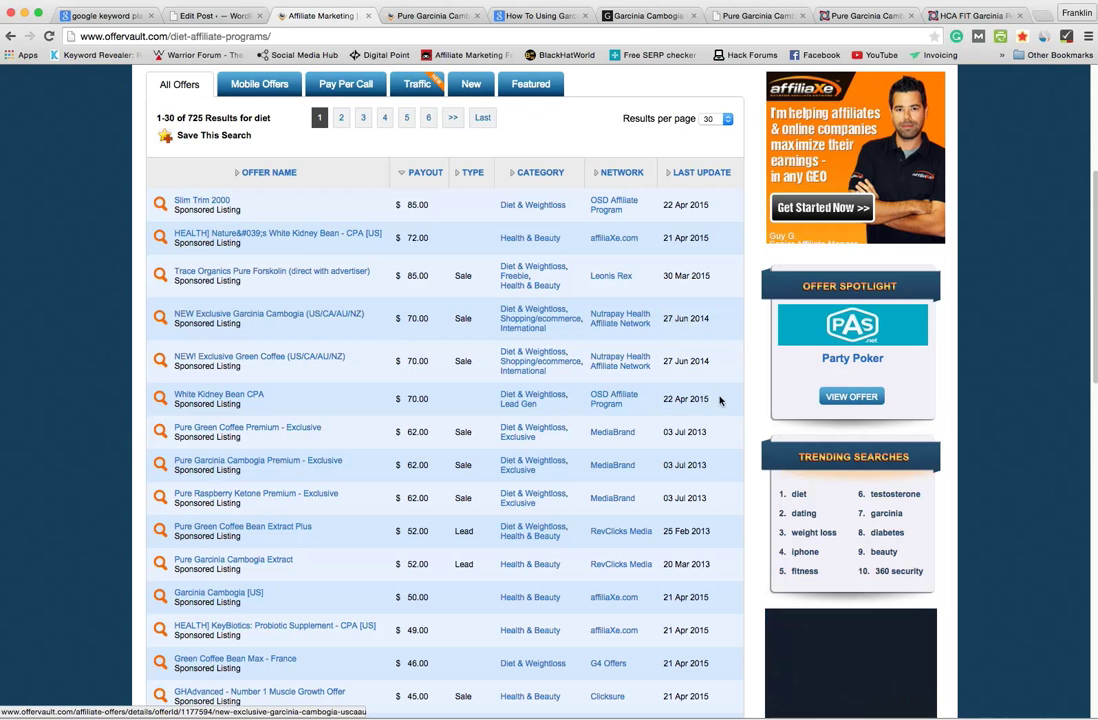
{"action": "left_click", "coordinate": [797, 494]}
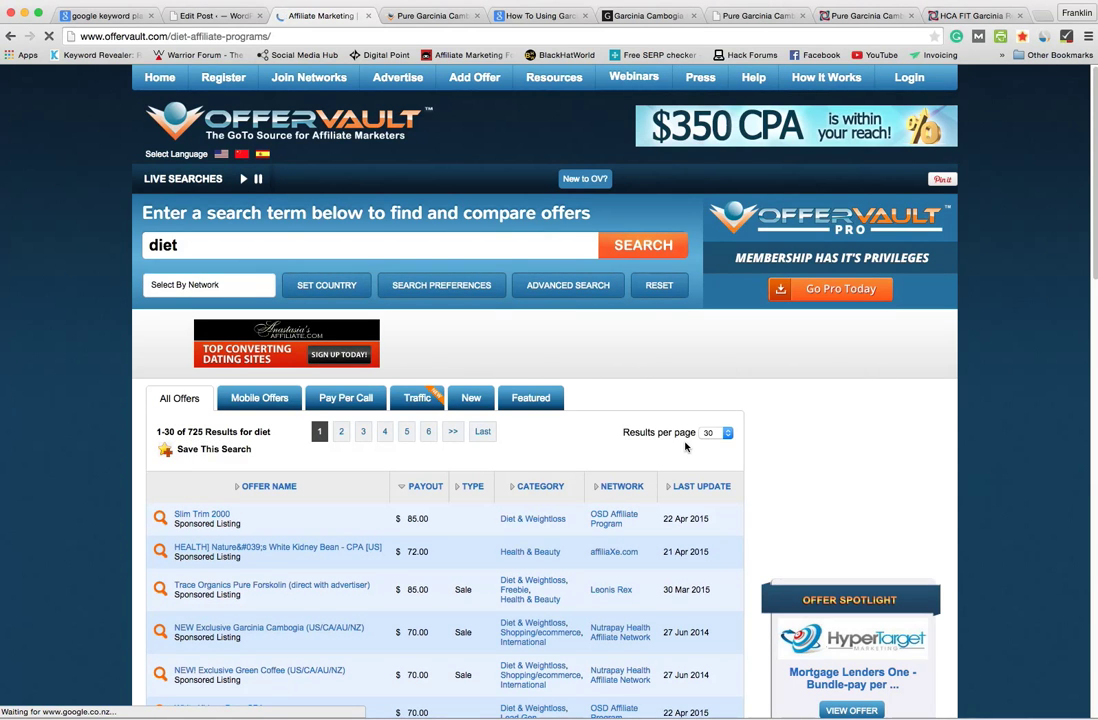
{"action": "scroll", "coordinate": [685, 447], "scroll_direction": "down", "scroll_amount": 3}
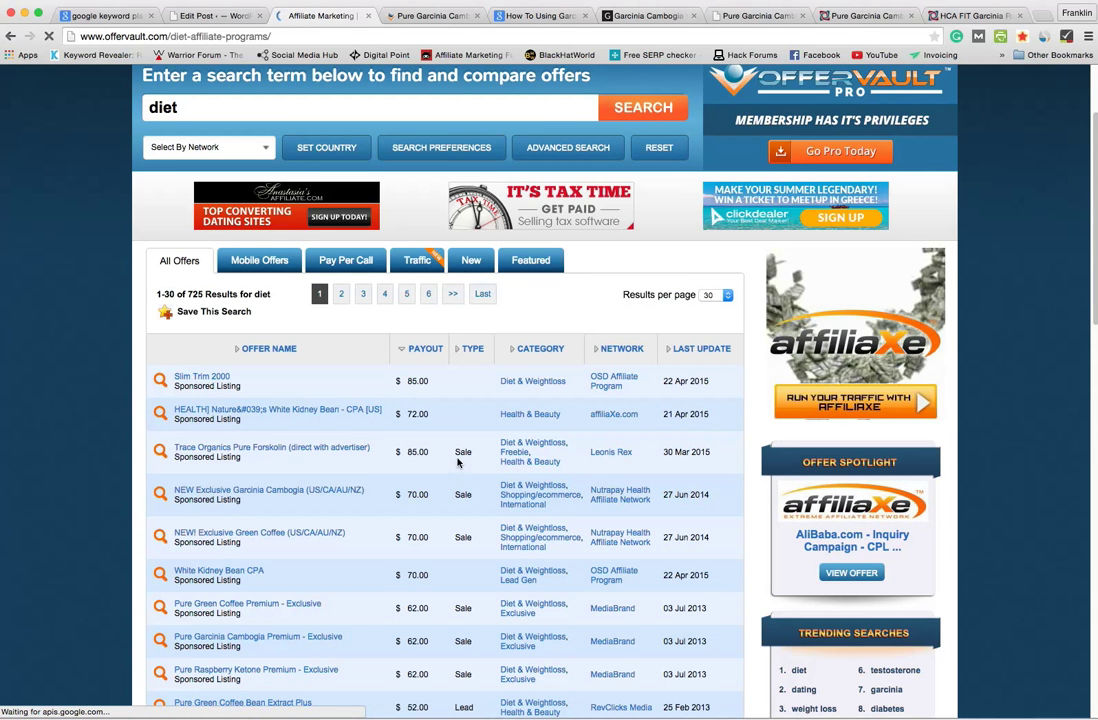
{"action": "scroll", "coordinate": [470, 578], "scroll_direction": "down", "scroll_amount": 2}
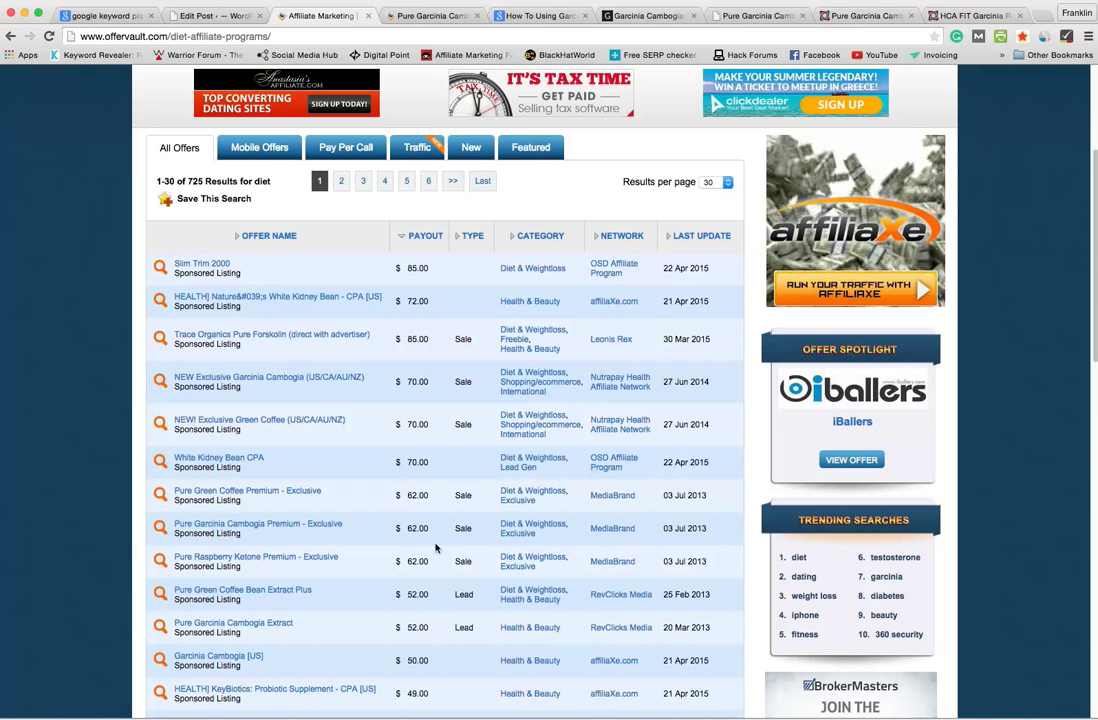
Scan the diet offers table, then open the Pure Garcinia Cambogia Extract offer page ($52.00 per lead)
{"action": "scroll", "coordinate": [400, 420], "scroll_direction": "down", "scroll_amount": 5}
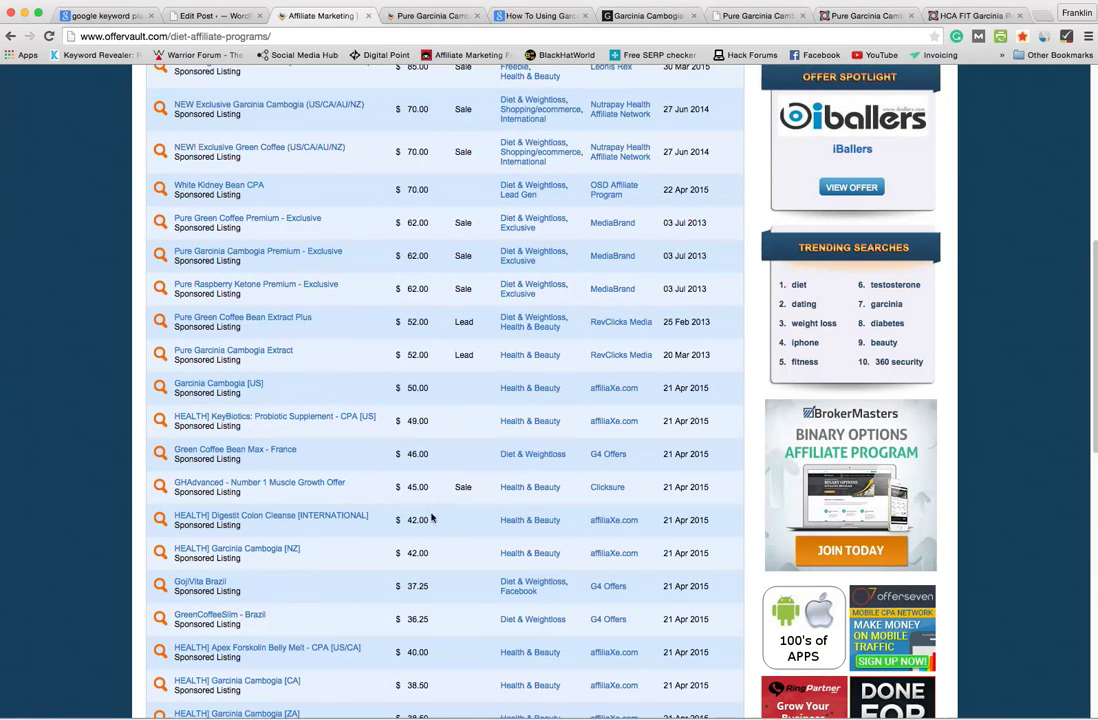
{"action": "scroll", "coordinate": [436, 530], "scroll_direction": "down", "scroll_amount": 2}
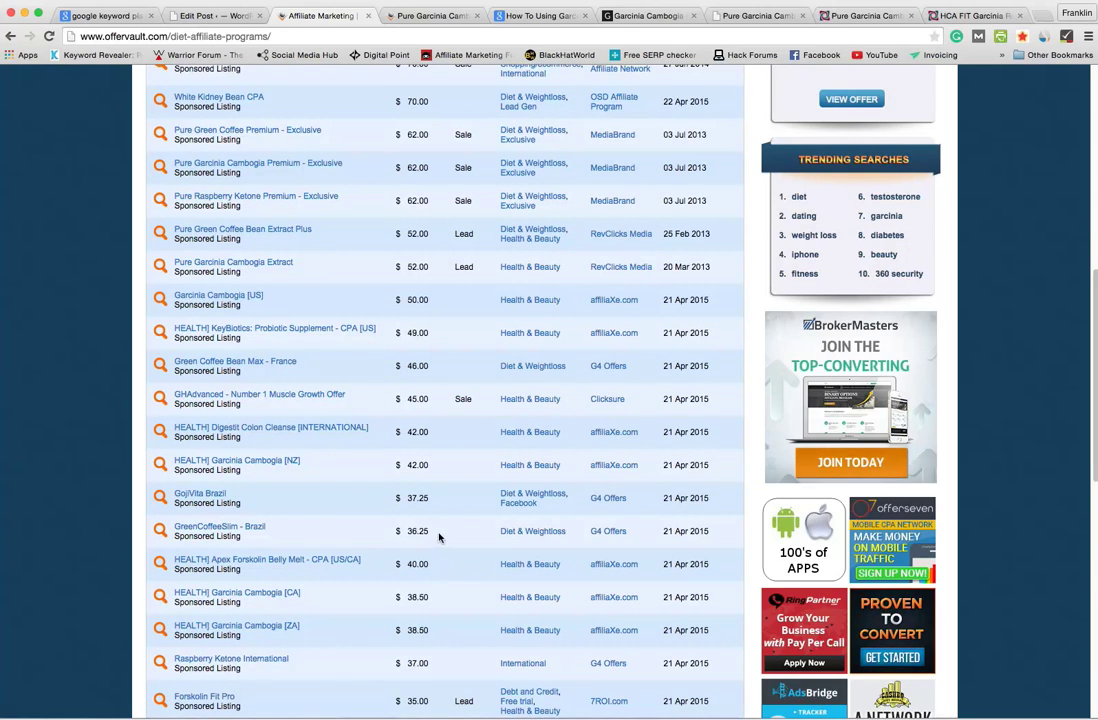
{"action": "scroll", "coordinate": [441, 538], "scroll_direction": "up", "scroll_amount": 5}
{"action": "scroll", "coordinate": [441, 537], "scroll_direction": "up", "scroll_amount": 3}
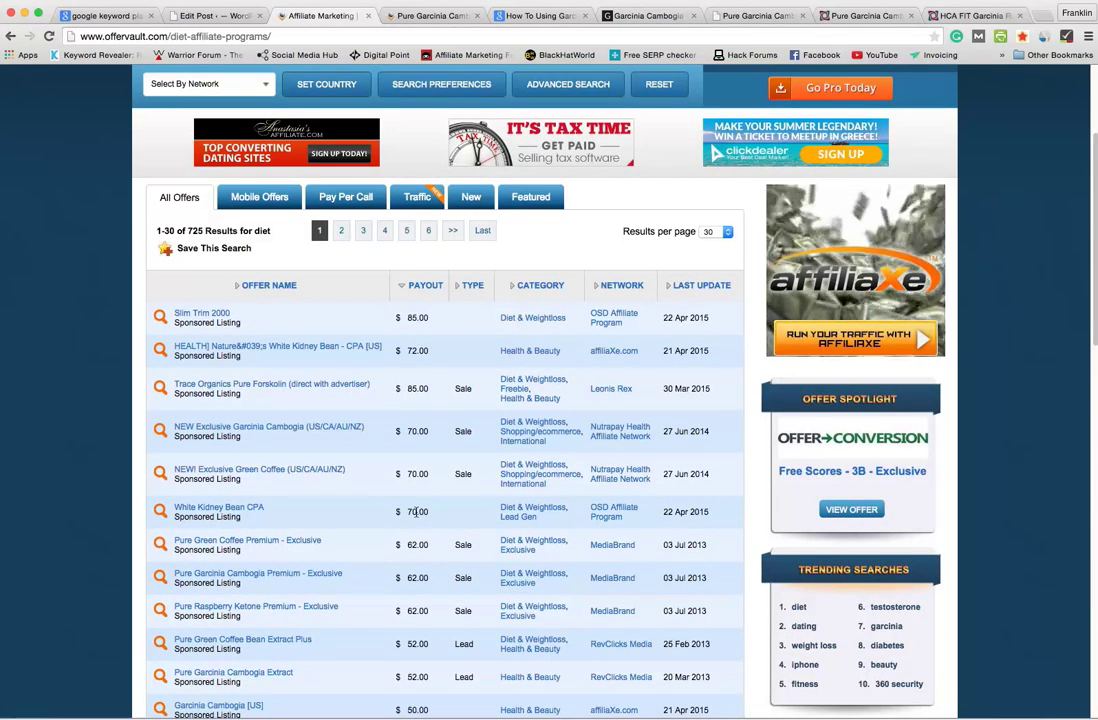
{"action": "scroll", "coordinate": [437, 446], "scroll_direction": "down", "scroll_amount": 5}
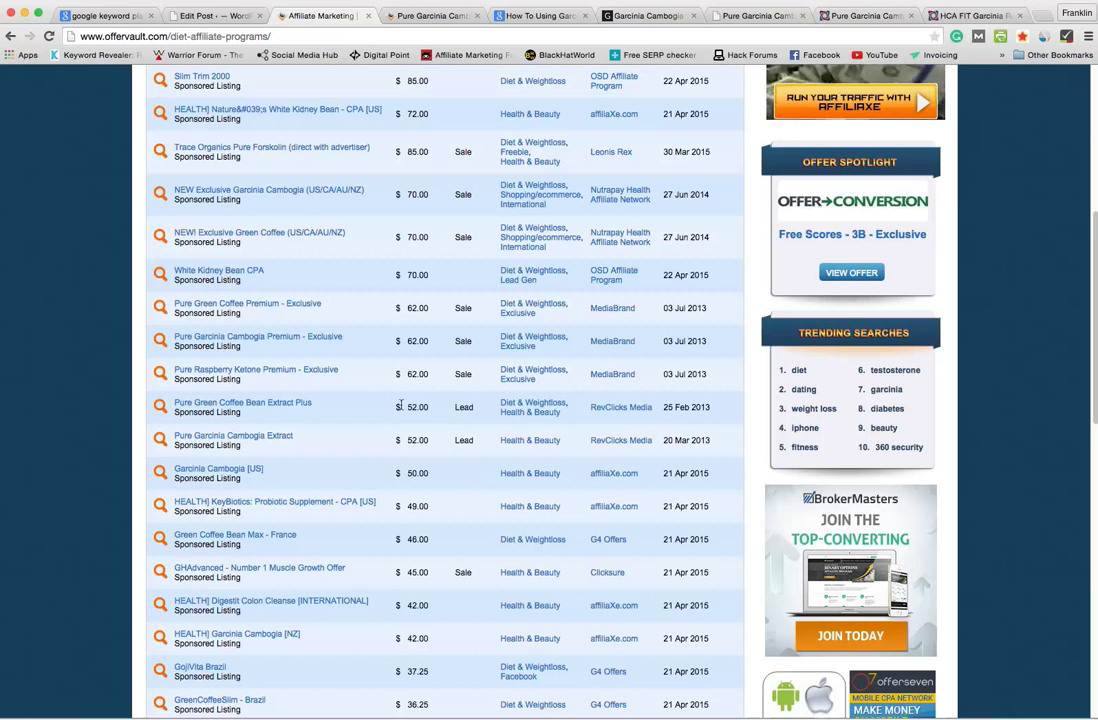
{"action": "scroll", "coordinate": [408, 420], "scroll_direction": "up", "scroll_amount": 2}
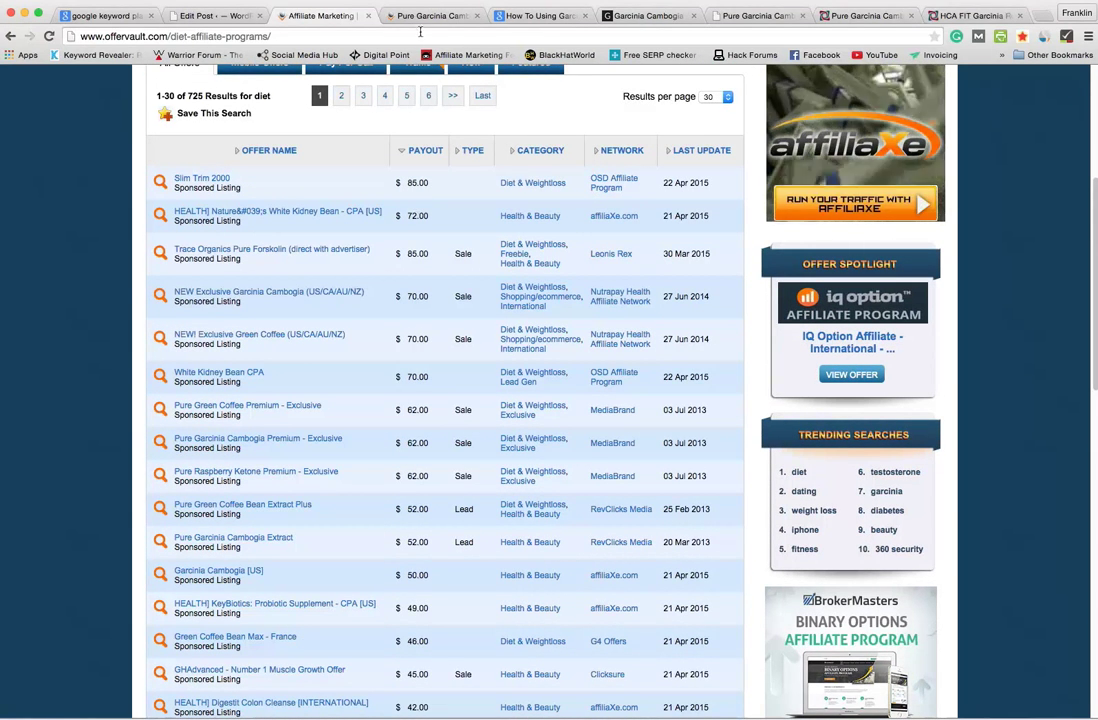
{"action": "left_click", "coordinate": [421, 17]}
{"action": "left_click", "coordinate": [274, 186]}
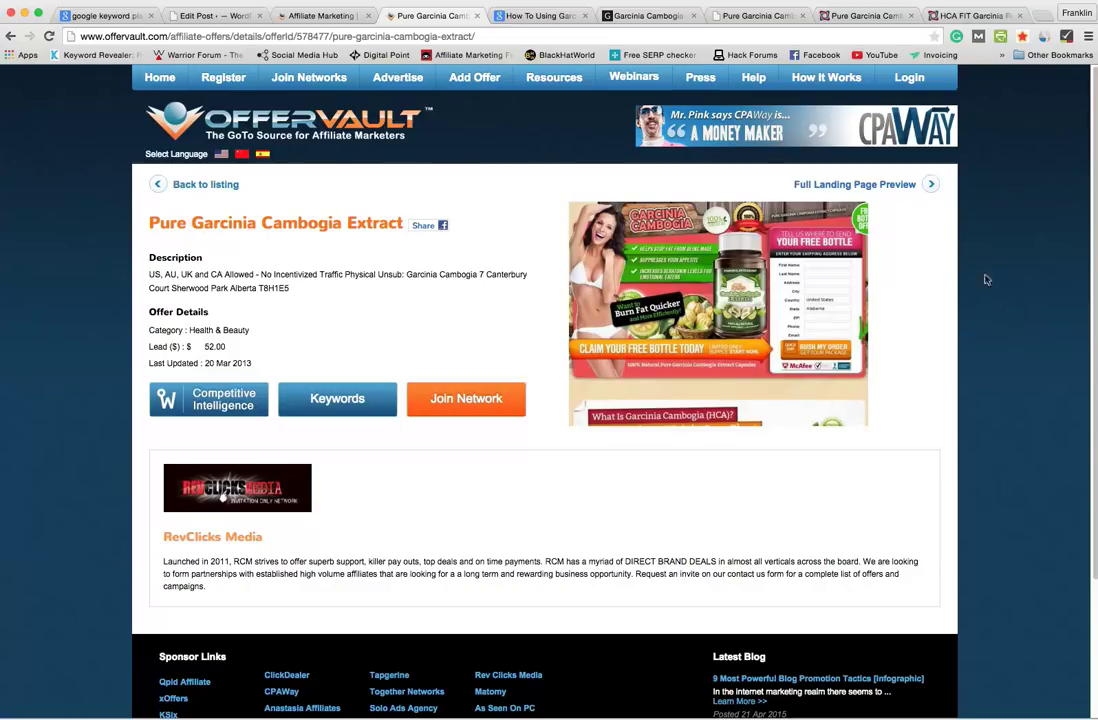
Preview the offer's full landing page with its order form, then close the preview
{"action": "left_click", "coordinate": [870, 184]}
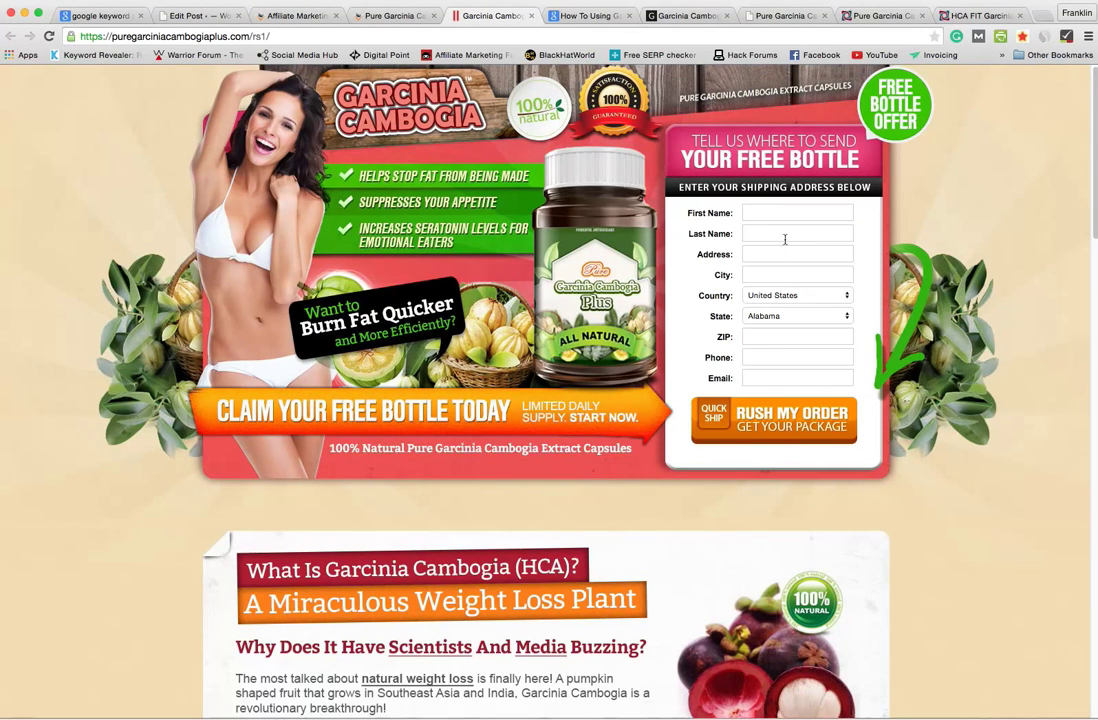
{"action": "left_click", "coordinate": [797, 210]}
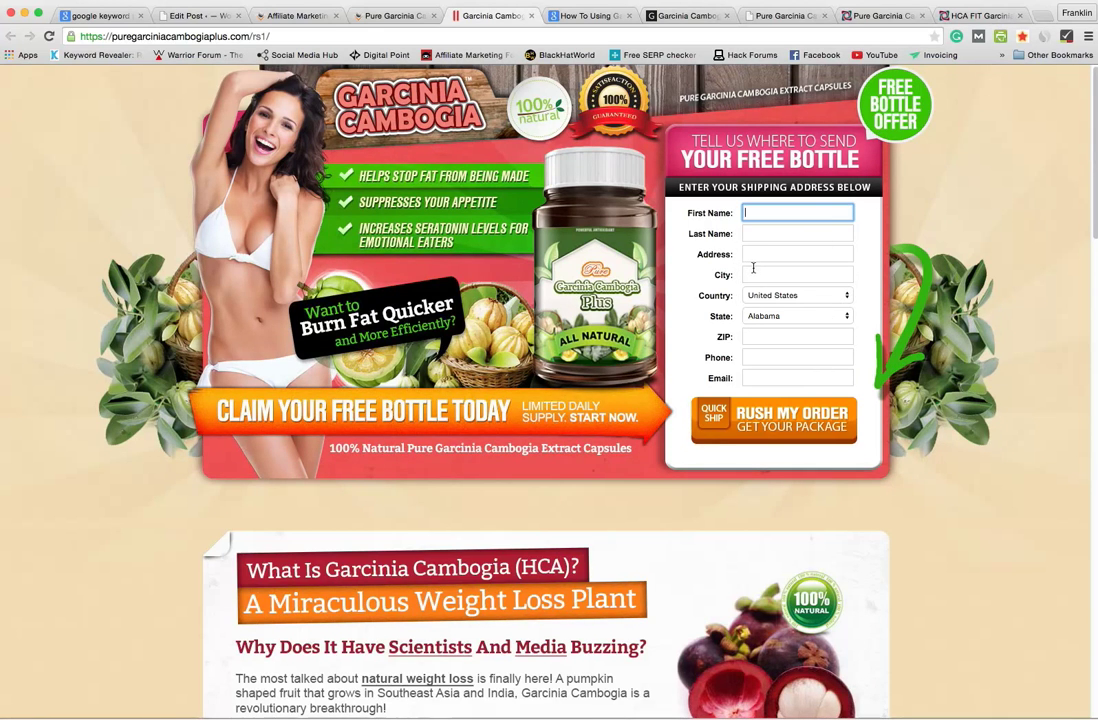
{"action": "left_click", "coordinate": [531, 17]}
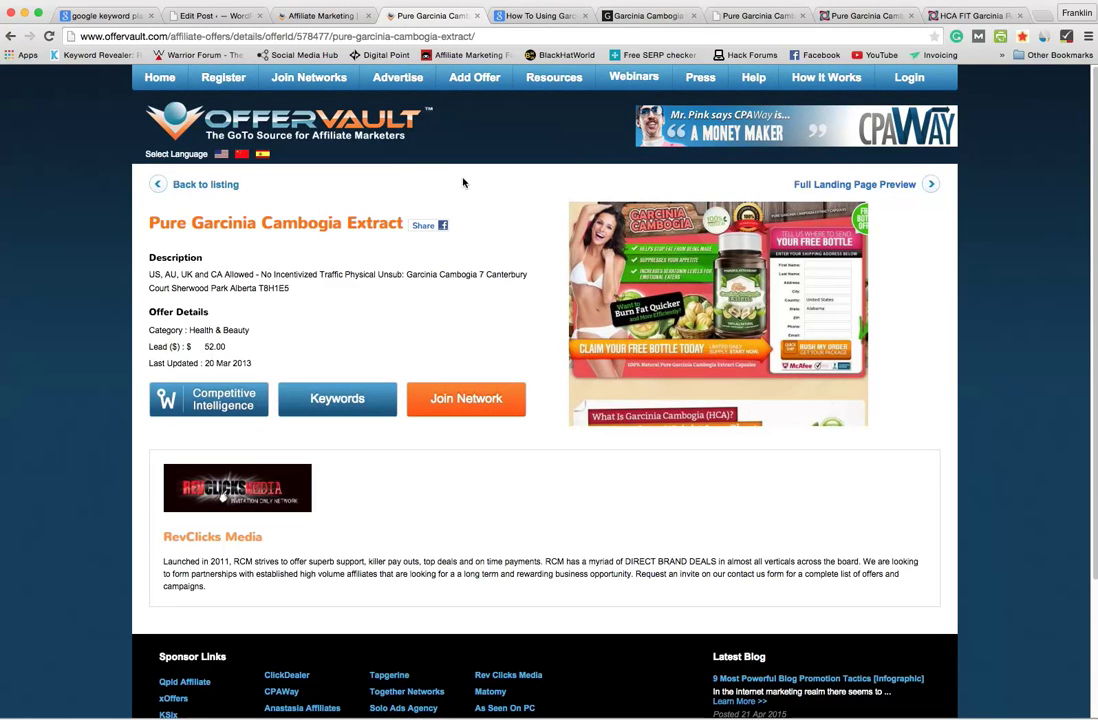
Copy 'Pure Garcinia' from the offer title and return to the 'google keyword planner' search results
{"action": "left_click_drag", "start_coordinate": [257, 224], "coordinate": [147, 224]}
{"action": "right_click", "coordinate": [191, 226]}
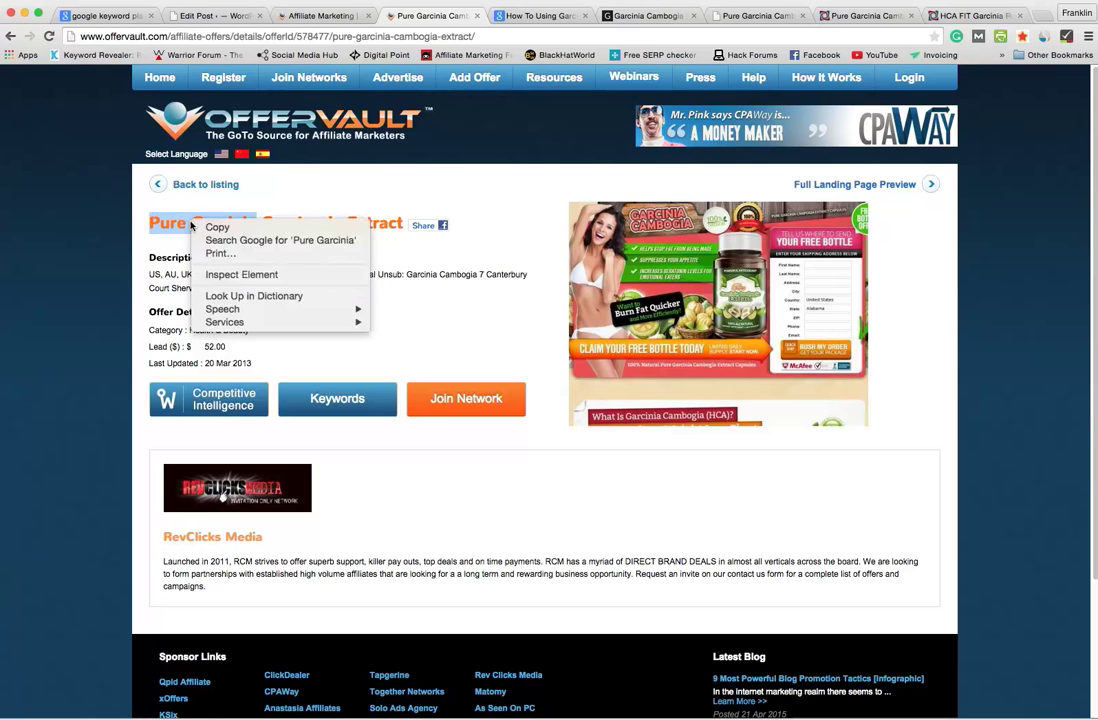
{"action": "left_click", "coordinate": [216, 227]}
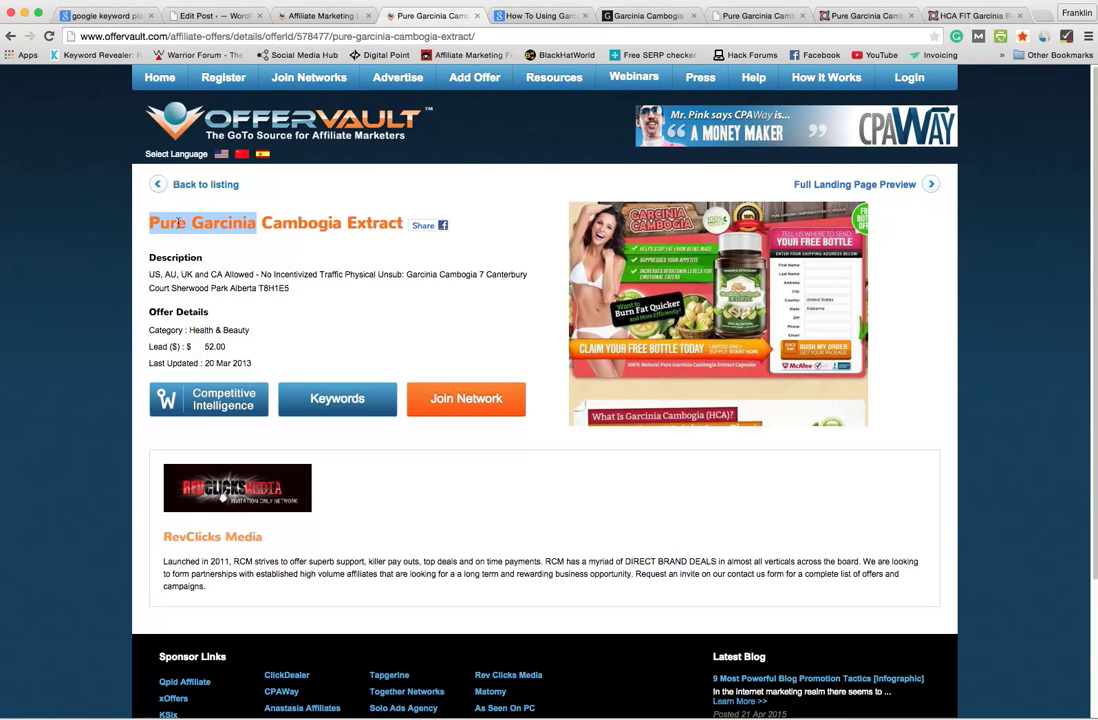
{"action": "left_click", "coordinate": [105, 16]}
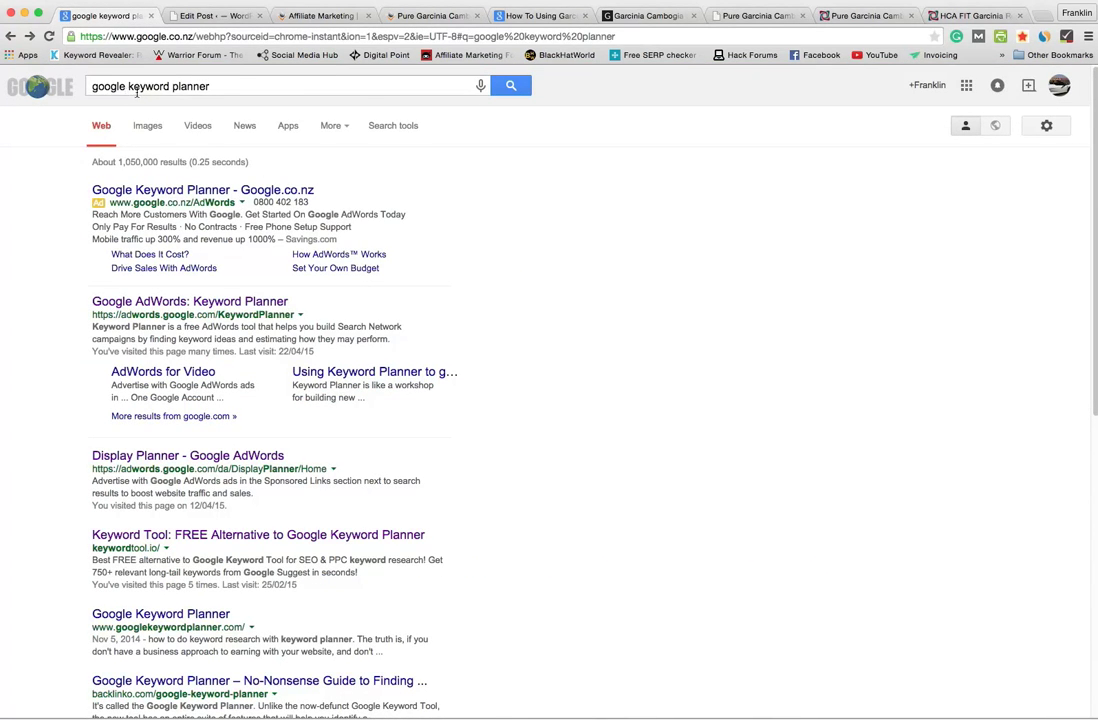
In Keyword Planner, paste 'Pure Garcinia' as the product or service and get keyword ideas
{"action": "left_click", "coordinate": [190, 301]}
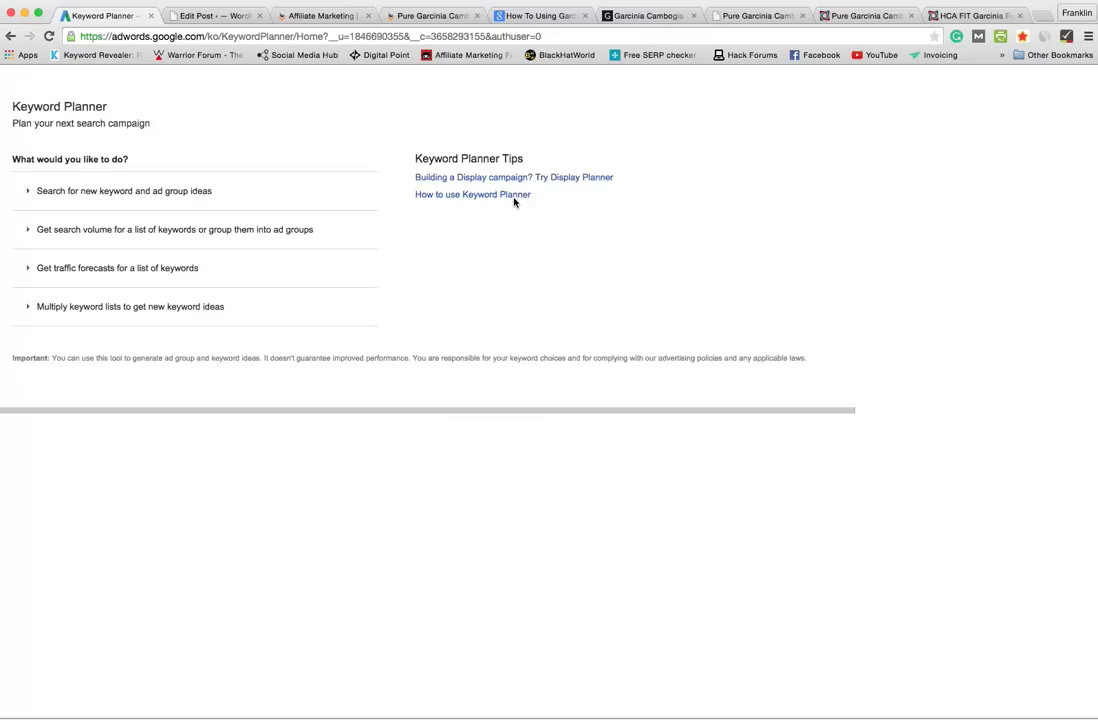
{"action": "left_click", "coordinate": [250, 204]}
{"action": "left_click", "coordinate": [196, 265]}
{"action": "right_click", "coordinate": [200, 257]}
{"action": "left_click", "coordinate": [165, 285]}
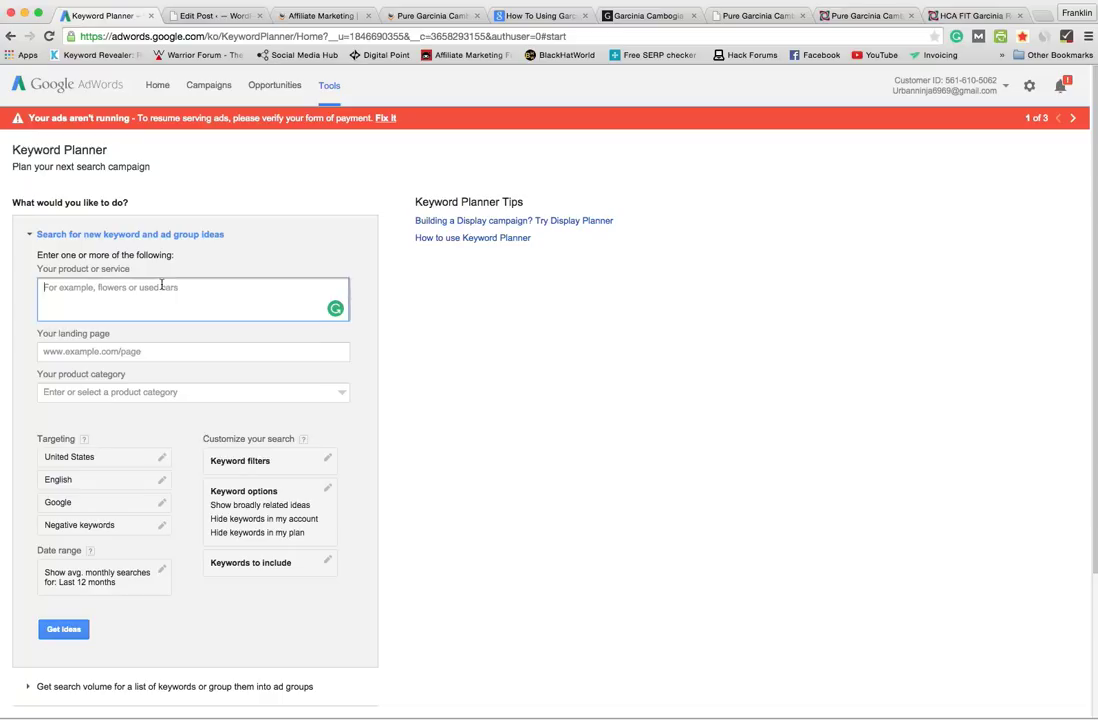
{"action": "right_click", "coordinate": [165, 282]}
{"action": "left_click", "coordinate": [190, 348]}
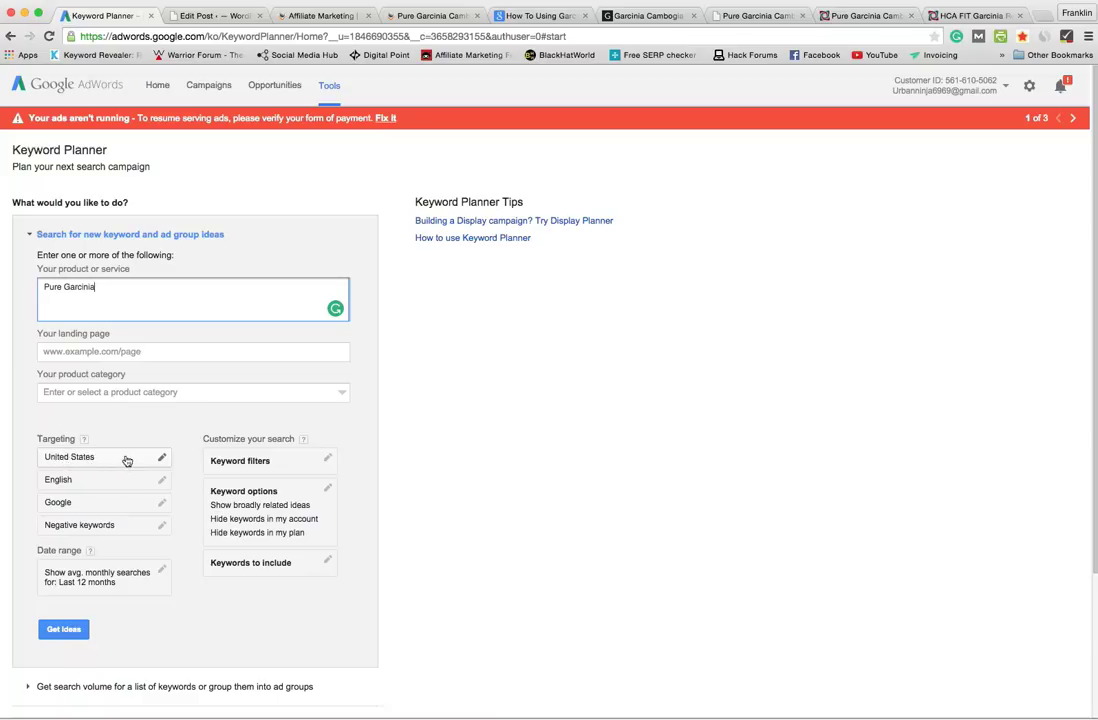
{"action": "left_click", "coordinate": [175, 437]}
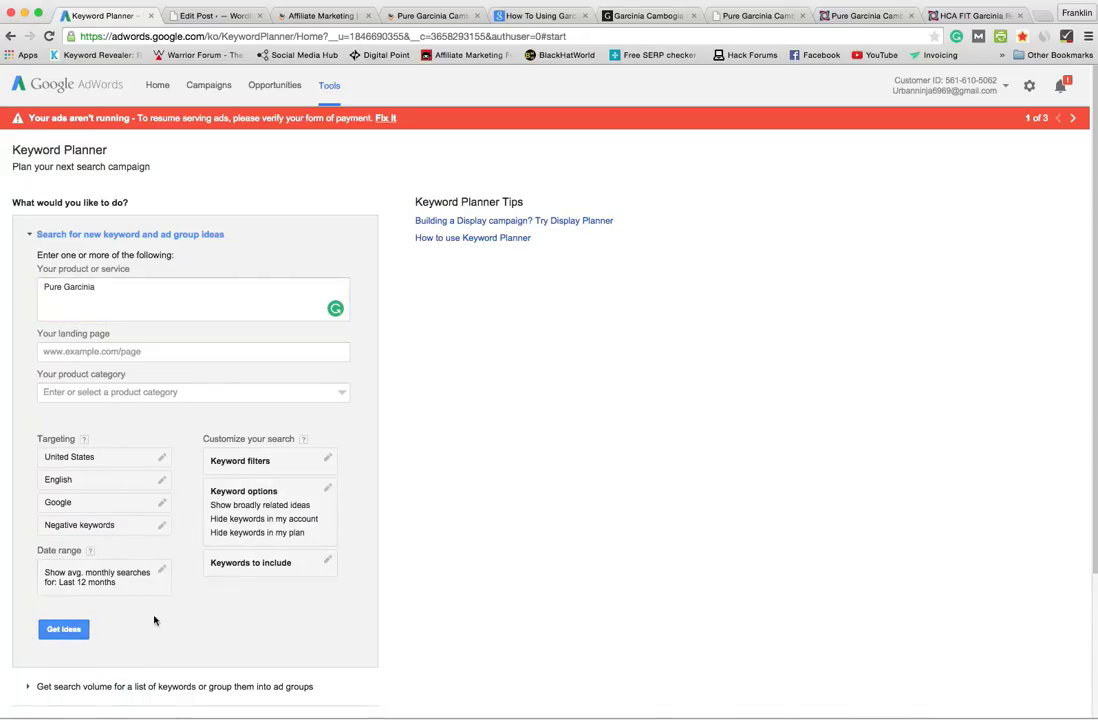
{"action": "left_click", "coordinate": [63, 629]}
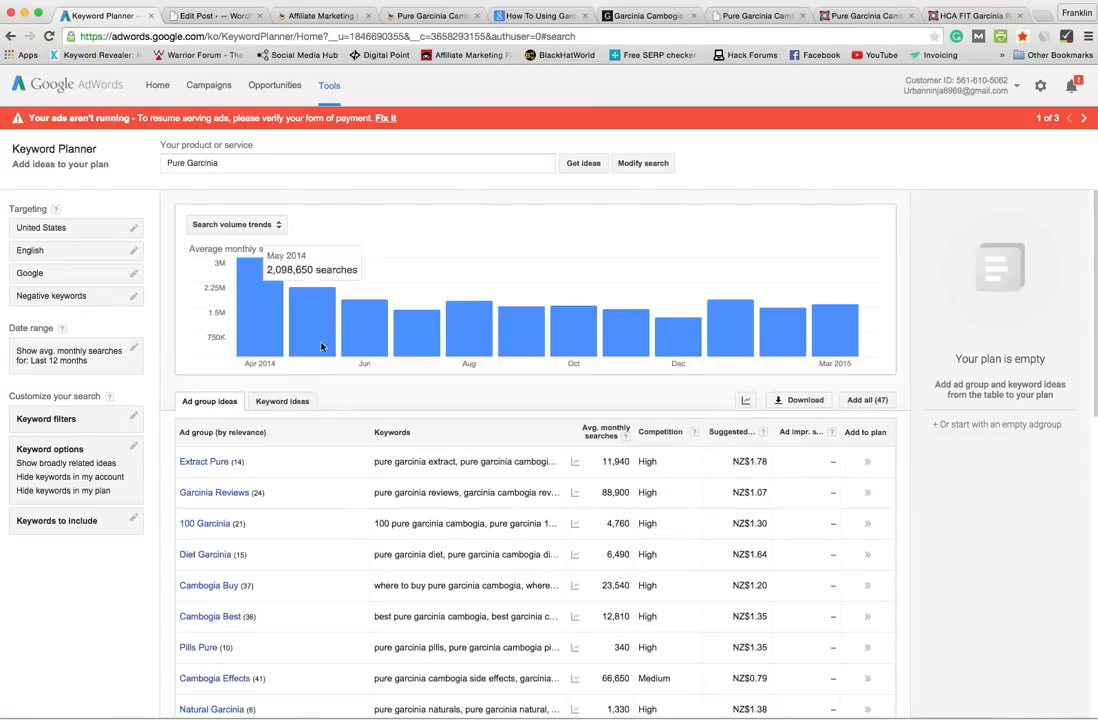
Show individual keyword ideas sorted by average monthly searches, led by garcinia cambogia at 823,000
{"action": "left_click", "coordinate": [289, 403]}
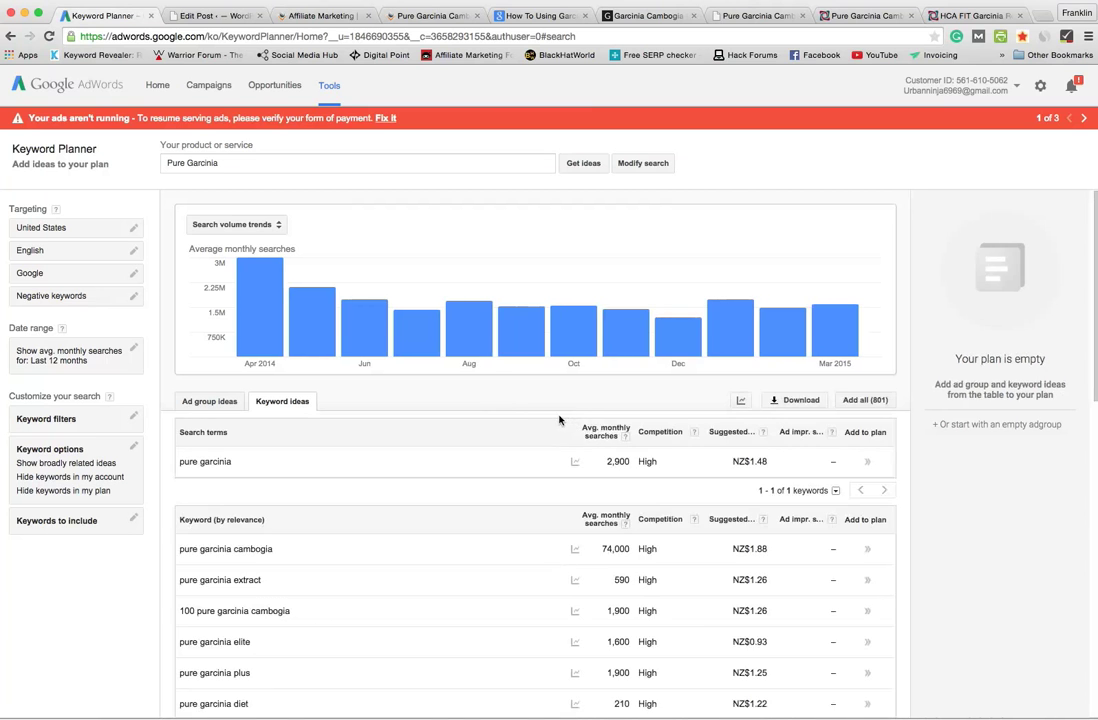
{"action": "scroll", "coordinate": [532, 426], "scroll_direction": "down", "scroll_amount": 4}
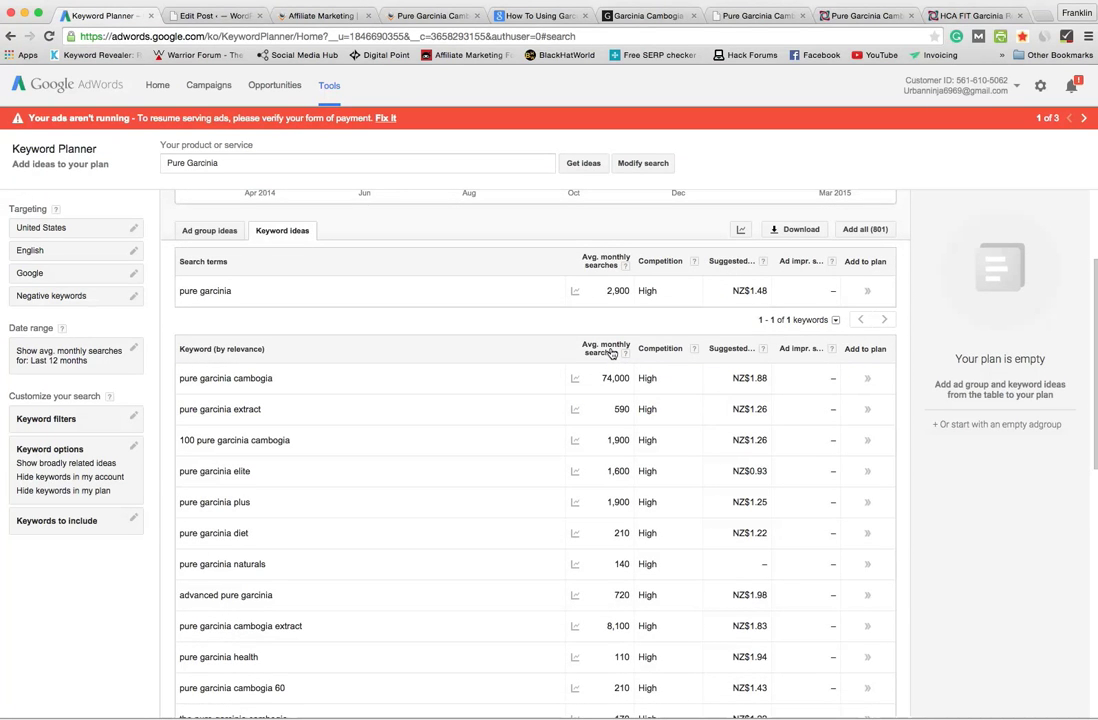
{"action": "left_click", "coordinate": [605, 350]}
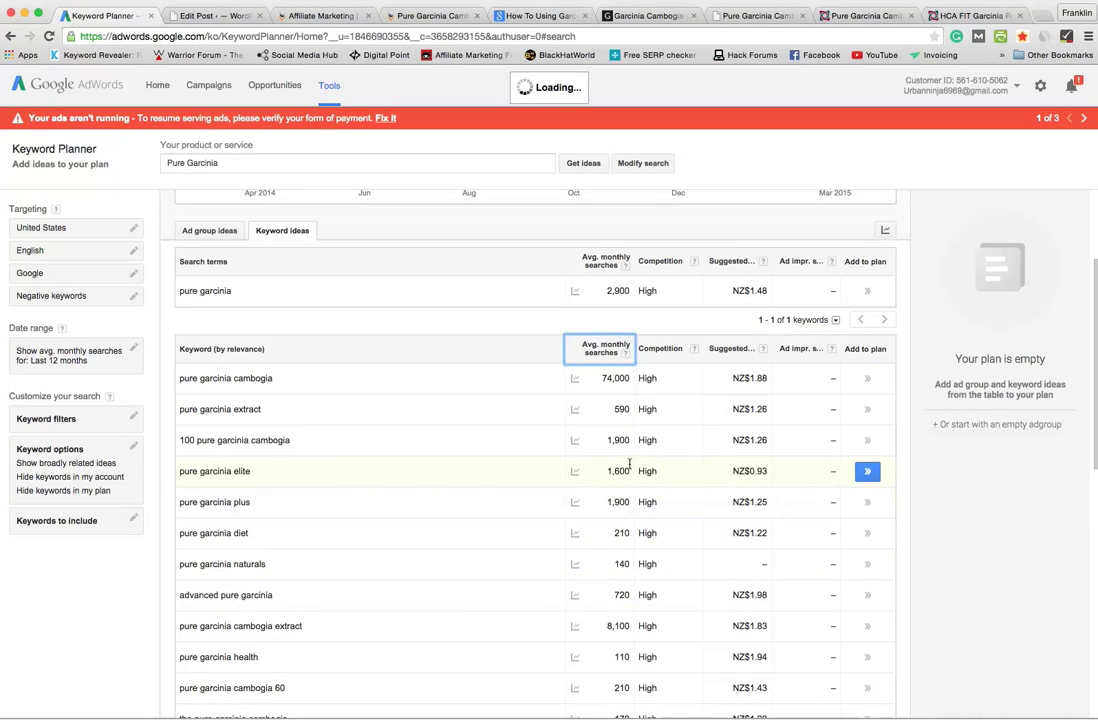
{"action": "scroll", "coordinate": [636, 569], "scroll_direction": "down", "scroll_amount": 1}
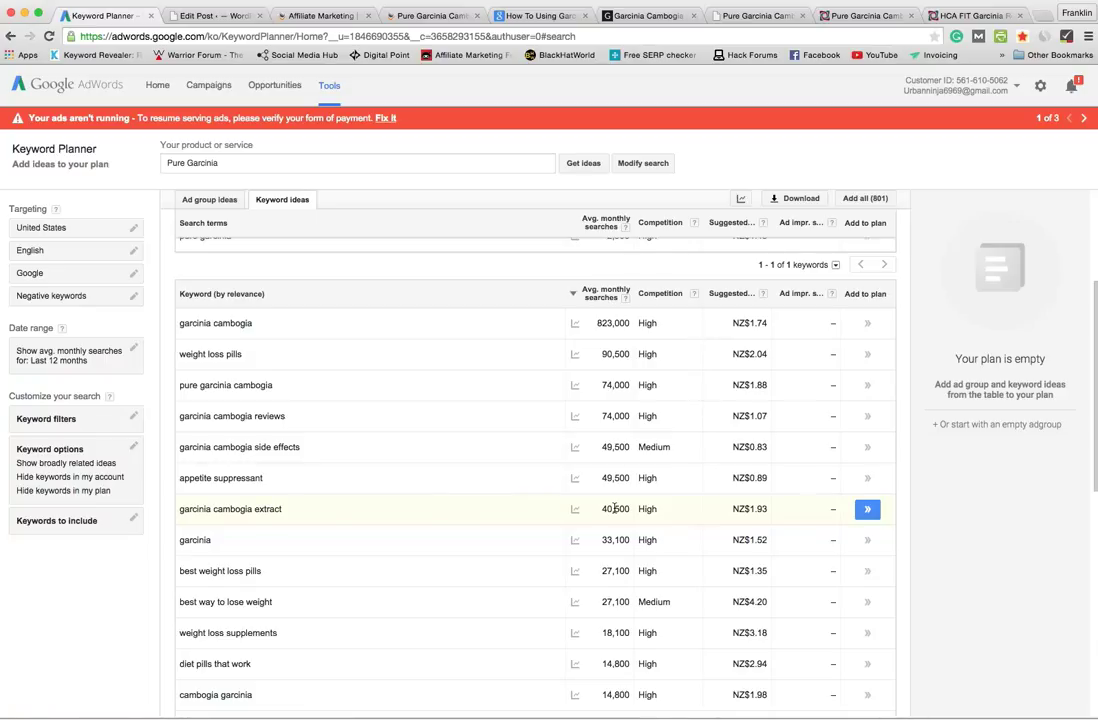
Highlight the 40,500 searches for garcinia cambogia extract and move to the next page of ideas
{"action": "double_click", "coordinate": [615, 509]}
{"action": "scroll", "coordinate": [615, 565], "scroll_direction": "down", "scroll_amount": 1}
{"action": "scroll", "coordinate": [622, 566], "scroll_direction": "down", "scroll_amount": 10}
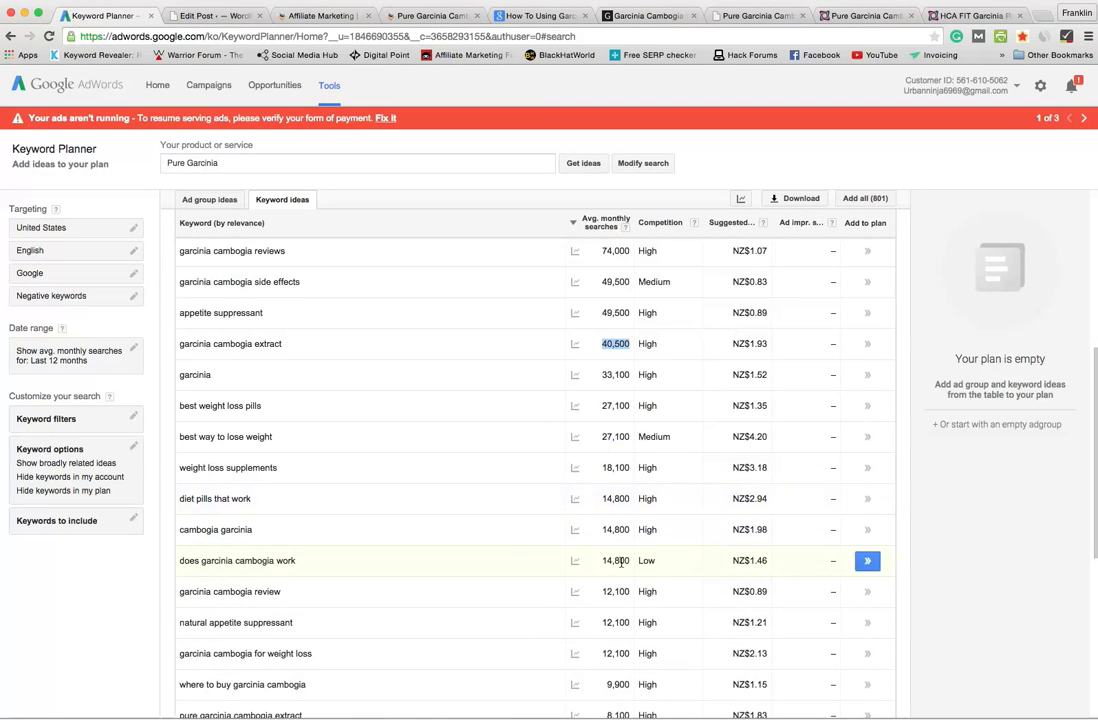
{"action": "left_click", "coordinate": [884, 689]}
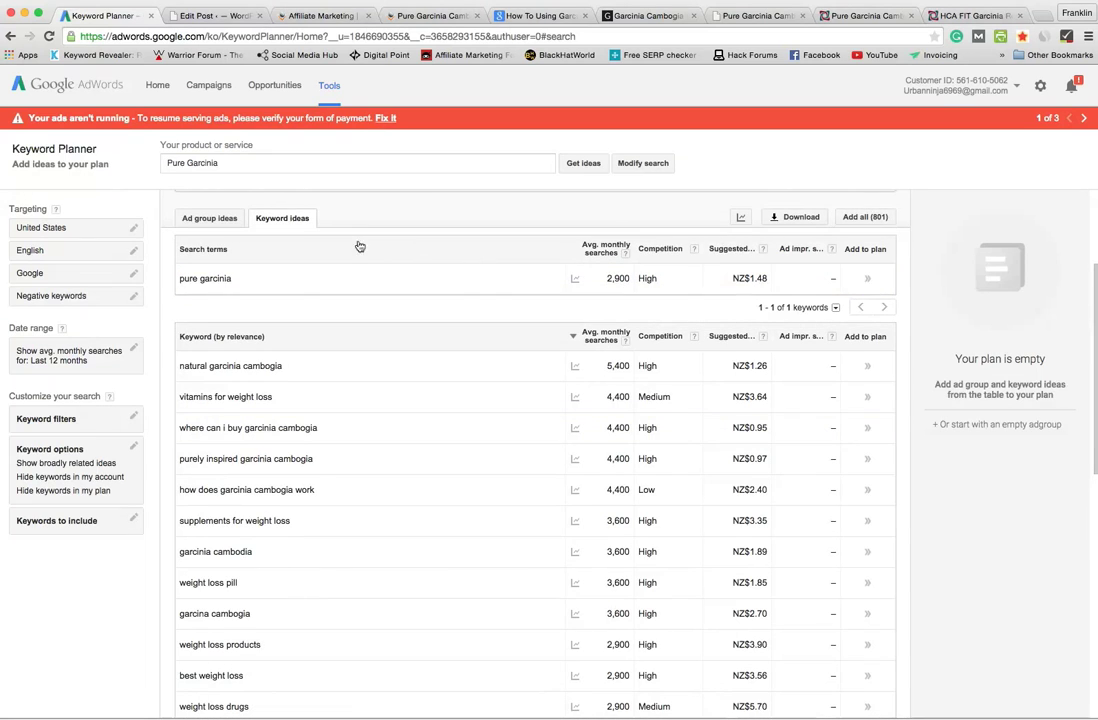
Sort keyword ideas fewest searches first and page ahead to those with about 110 monthly searches
{"action": "left_click", "coordinate": [576, 332]}
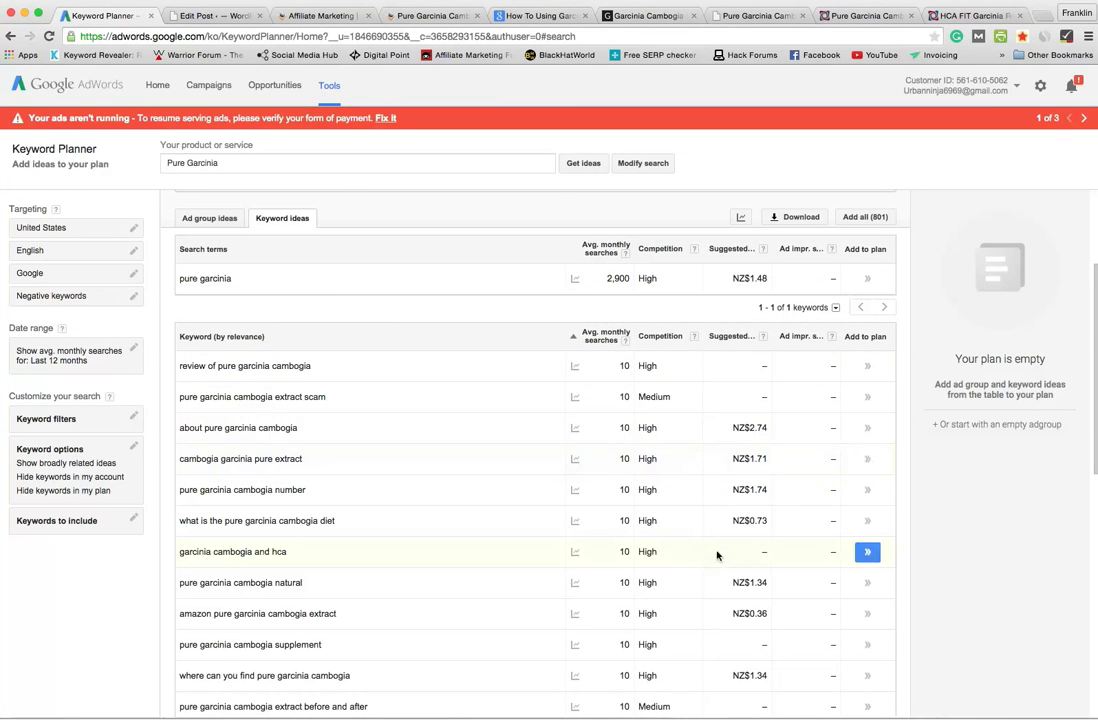
{"action": "scroll", "coordinate": [720, 560], "scroll_direction": "down", "scroll_amount": 5}
{"action": "scroll", "coordinate": [800, 620], "scroll_direction": "down", "scroll_amount": 2}
{"action": "left_click", "coordinate": [886, 690]}
{"action": "left_click", "coordinate": [886, 690]}
{"action": "left_click", "coordinate": [886, 690]}
{"action": "left_click", "coordinate": [886, 690]}
{"action": "left_click", "coordinate": [886, 690]}
{"action": "left_click", "coordinate": [887, 690]}
{"action": "left_click", "coordinate": [887, 690]}
{"action": "left_click", "coordinate": [887, 690]}
{"action": "left_click", "coordinate": [887, 690]}
{"action": "left_click", "coordinate": [887, 690]}
{"action": "left_click", "coordinate": [887, 690]}
{"action": "left_click", "coordinate": [887, 690]}
{"action": "left_click", "coordinate": [886, 691]}
{"action": "left_click", "coordinate": [886, 690]}
{"action": "left_click", "coordinate": [886, 690]}
{"action": "scroll", "coordinate": [440, 510], "scroll_direction": "up", "scroll_amount": 1}
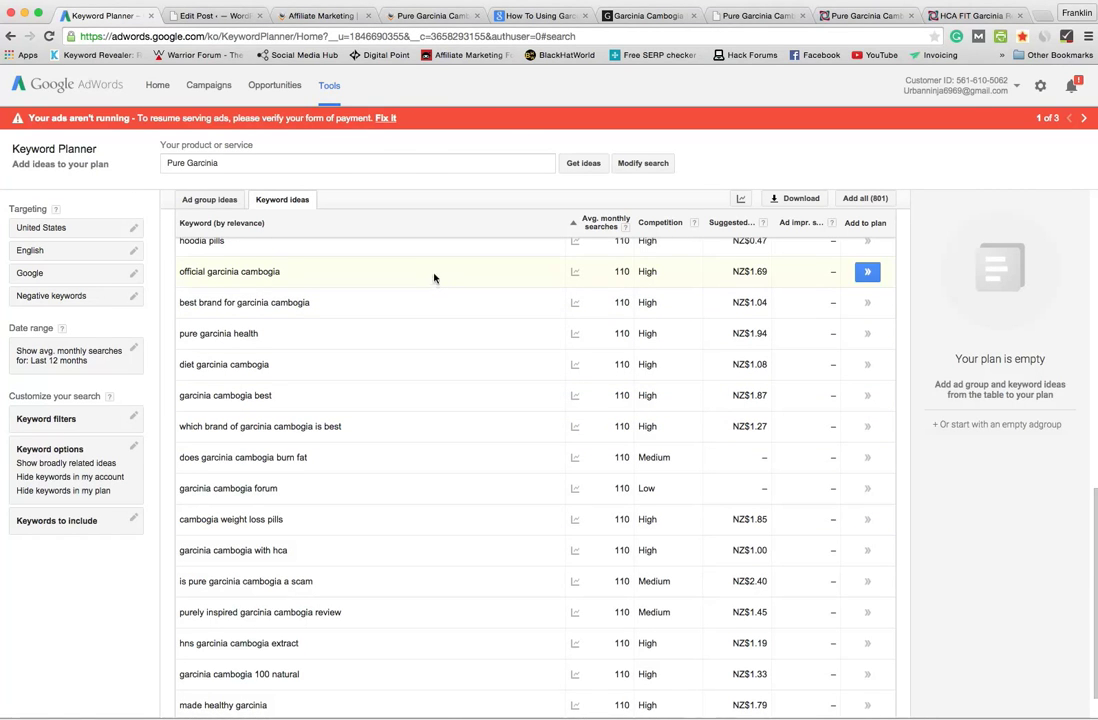
{"action": "left_click", "coordinate": [210, 15]}
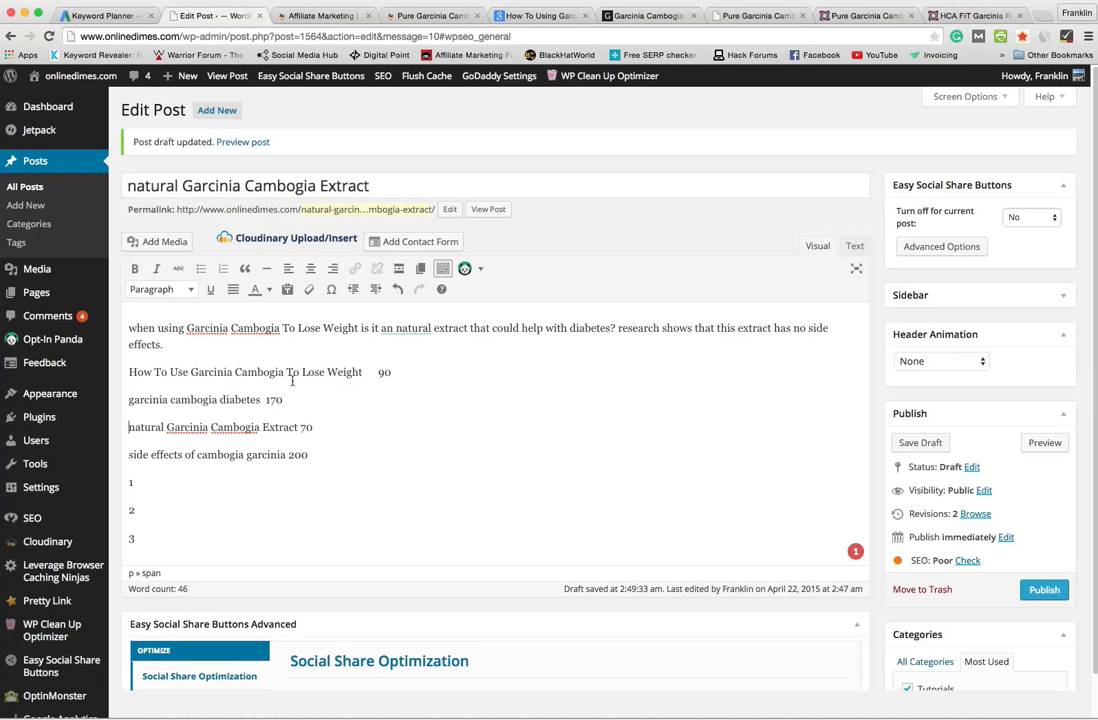
Copy the WordPress draft line 'How To Use Garcinia Cambogia To Lose Weight'
{"action": "left_click_drag", "start_coordinate": [131, 372], "coordinate": [364, 372]}
{"action": "right_click", "coordinate": [343, 371]}
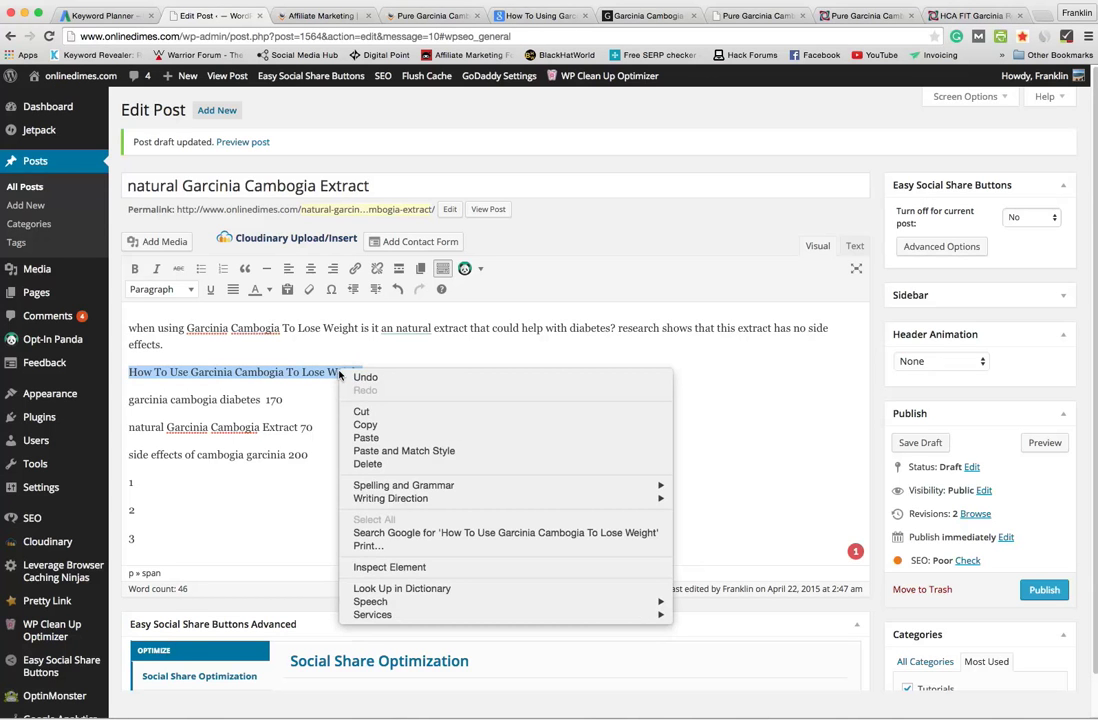
{"action": "left_click", "coordinate": [366, 425]}
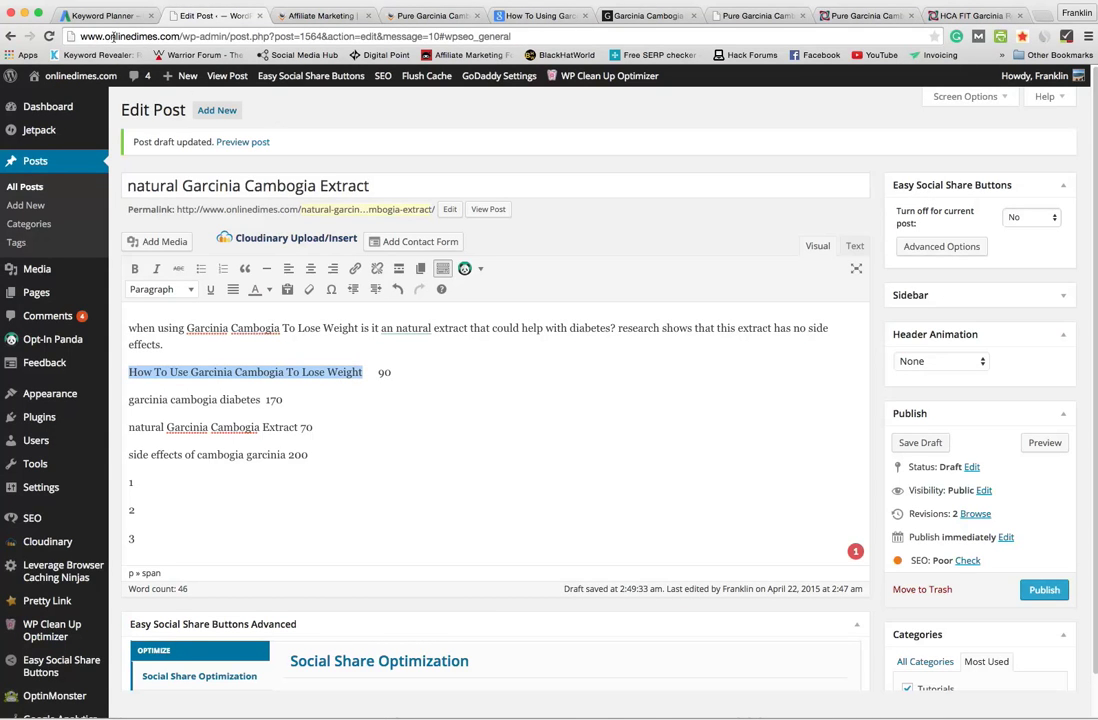
Return to Keyword Planner, then bring up the Pure Garcinia Cambogia Slim review page
{"action": "key", "text": "super+1"}
{"action": "scroll", "coordinate": [323, 505], "scroll_direction": "down", "scroll_amount": 2}
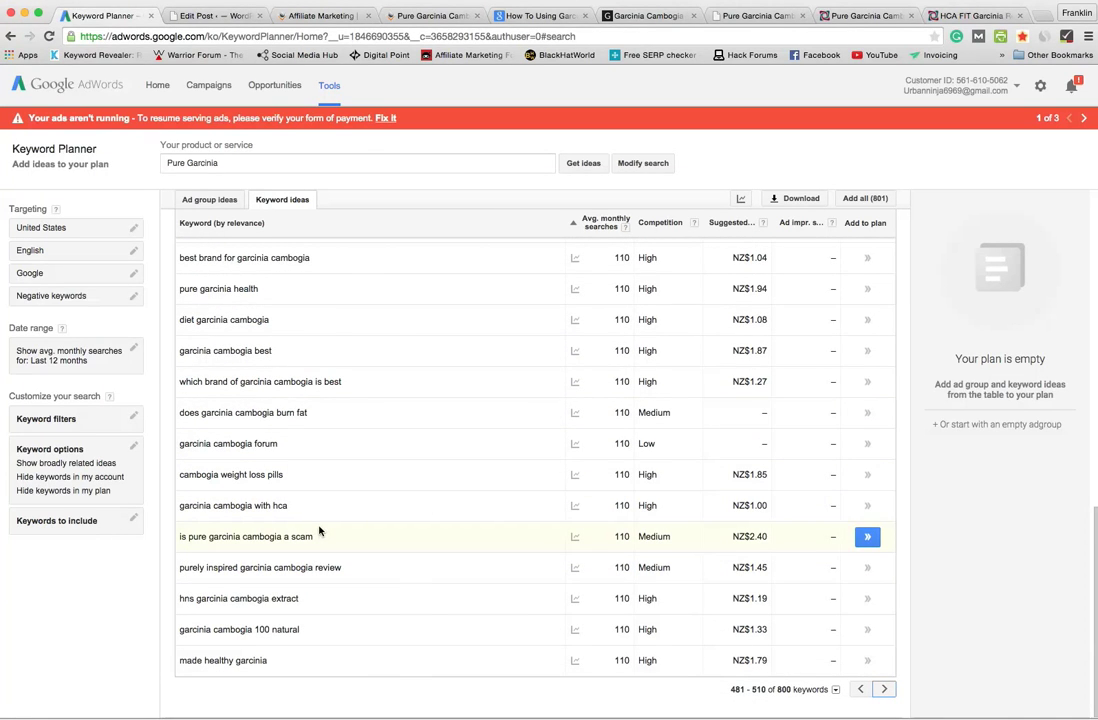
{"action": "left_click", "coordinate": [740, 16]}
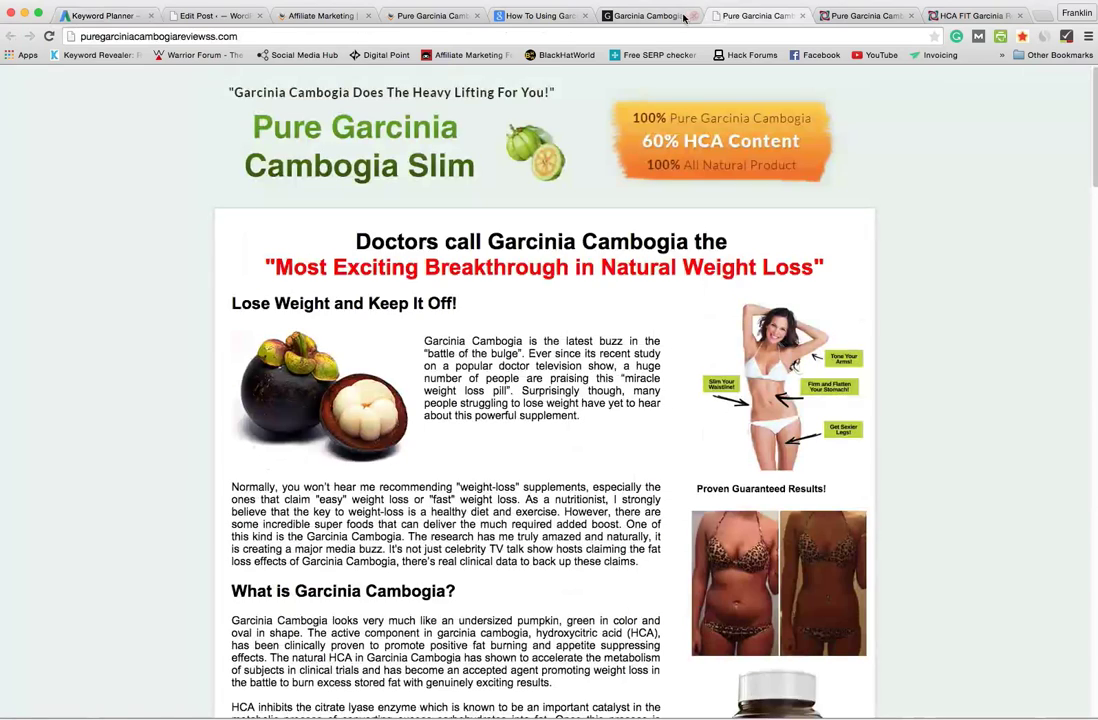